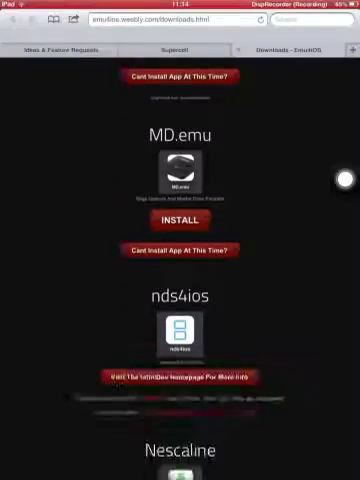
{"action": "scroll", "coordinate": [180, 270], "scroll_direction": "down", "scroll_amount": 3}
{"action": "scroll", "coordinate": [180, 270], "scroll_direction": "up", "scroll_amount": 6}
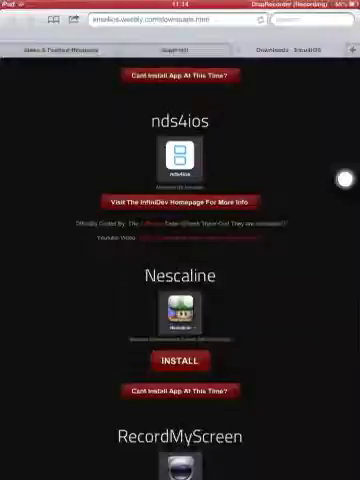
{"action": "scroll", "coordinate": [180, 270], "scroll_direction": "up", "scroll_amount": 5}
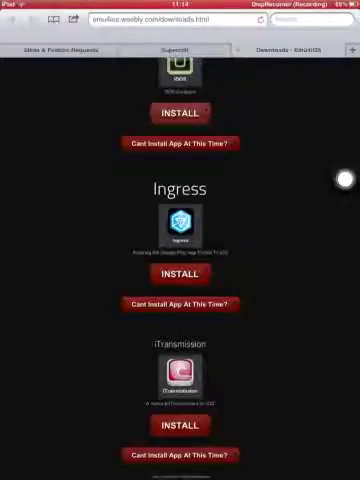
Inspect the README's 'Install app via OTA' link options, then dismiss them without choosing
{"action": "left_click", "coordinate": [180, 273]}
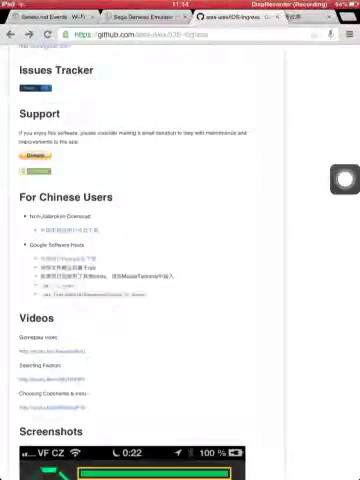
{"action": "scroll", "coordinate": [180, 300], "scroll_direction": "down", "scroll_amount": 2}
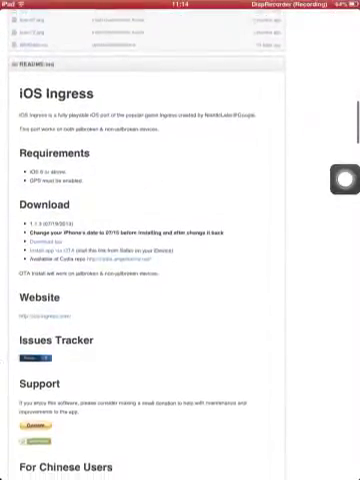
{"action": "scroll", "coordinate": [180, 280], "scroll_direction": "up", "scroll_amount": 1}
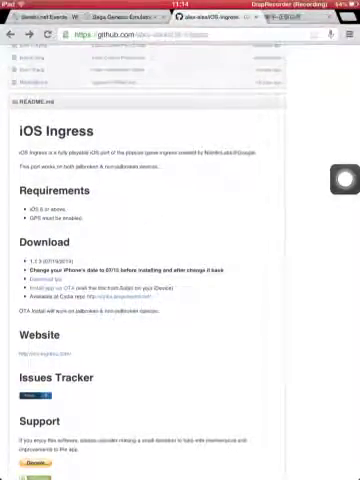
{"action": "right_click", "coordinate": [50, 288]}
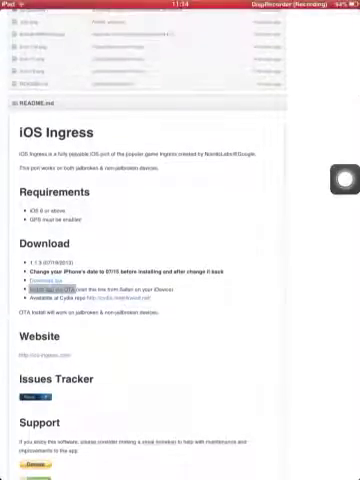
{"action": "left_click", "coordinate": [72, 268]}
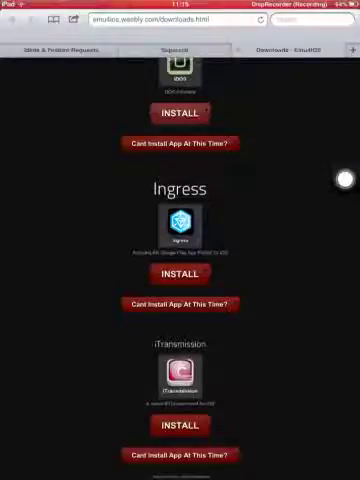
Install Ingress using the INSTALL button on the emu4iOS downloads page
{"action": "left_click", "coordinate": [180, 273]}
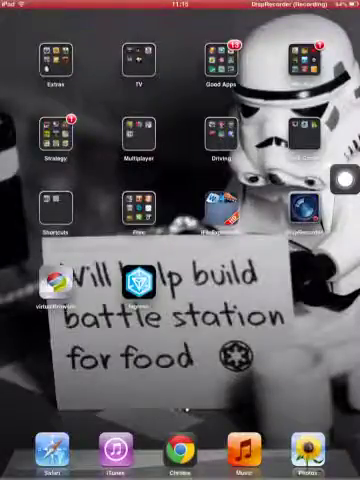
Launch Ingress to its scanner map and open the OPS inventory panel
{"action": "left_click", "coordinate": [138, 283]}
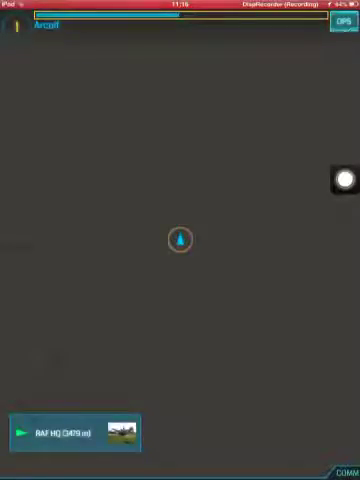
{"action": "left_click", "coordinate": [343, 21]}
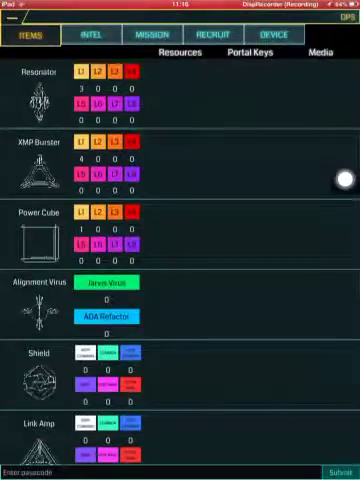
{"action": "scroll", "coordinate": [180, 200], "scroll_direction": "up", "scroll_amount": 2}
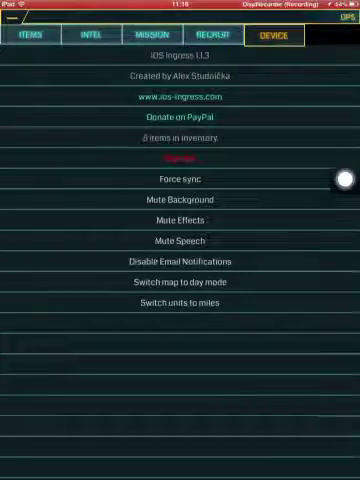
Close OPS, view the COMM agent broadcast feed, and return to the iPad home screen
{"action": "left_click", "coordinate": [12, 17]}
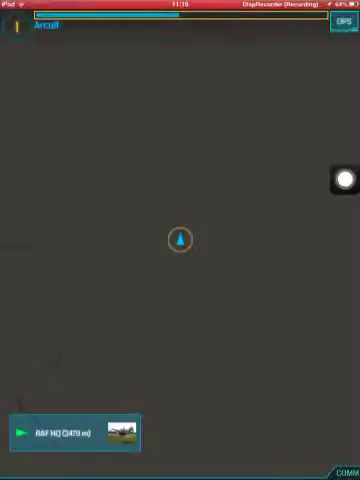
{"action": "left_click", "coordinate": [347, 472]}
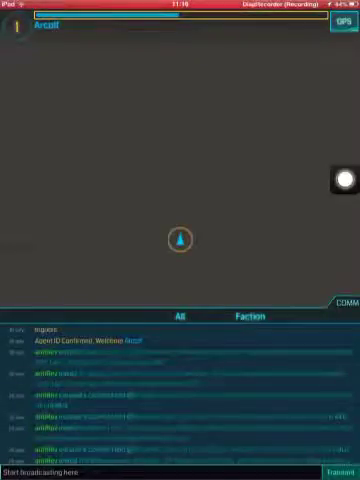
{"action": "key", "text": "super"}
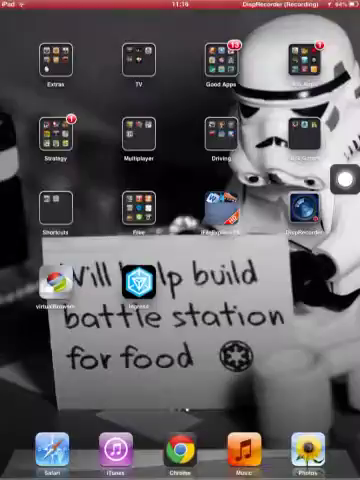